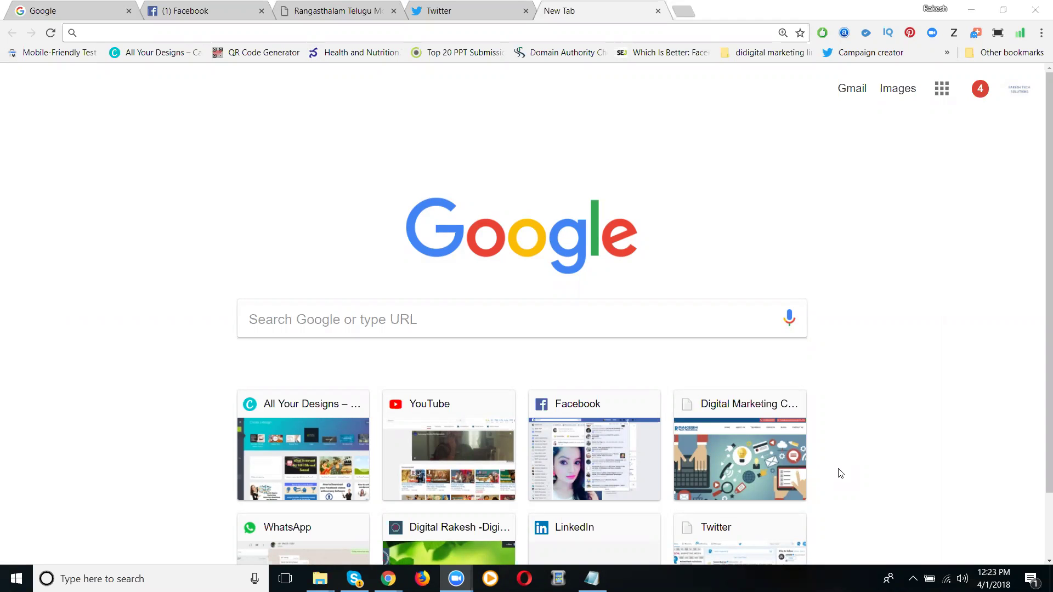
Glance at the Facebook and Twitter tabs, then load facebook.com/twitter in the new tab
left_click(209, 10)
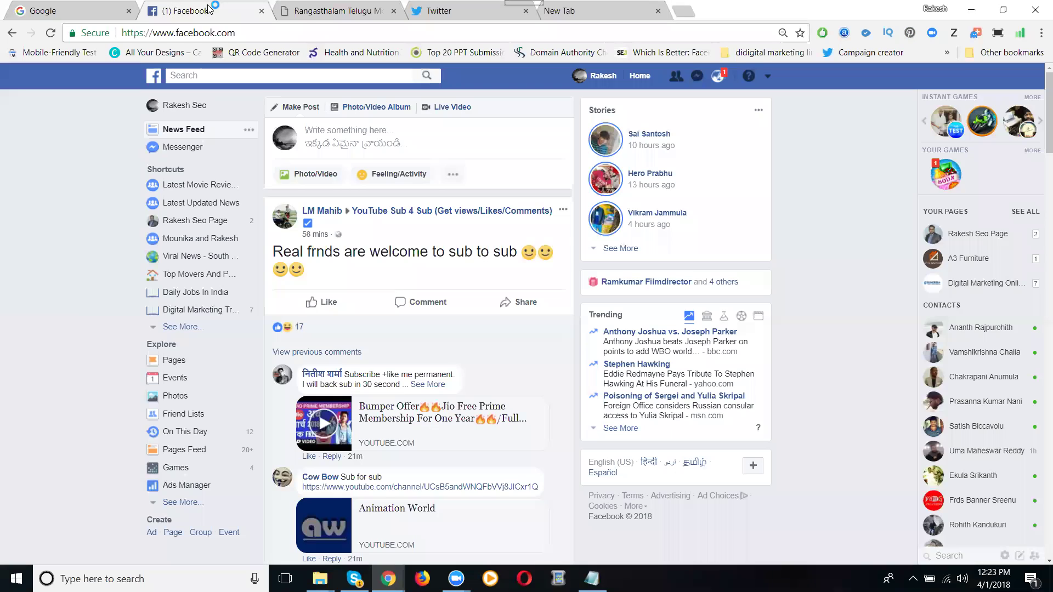
left_click(486, 12)
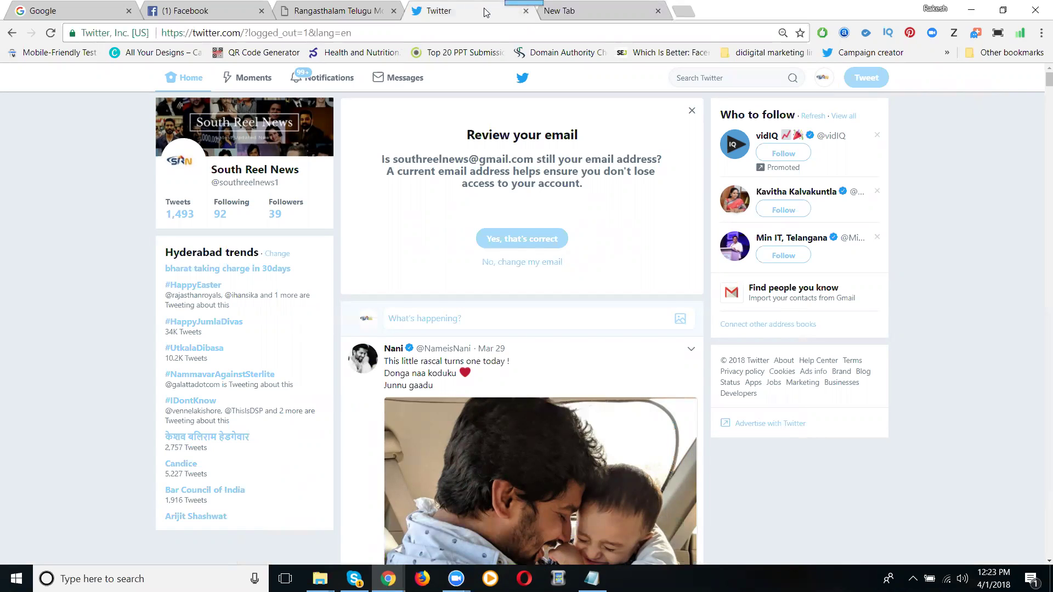
left_click(615, 7)
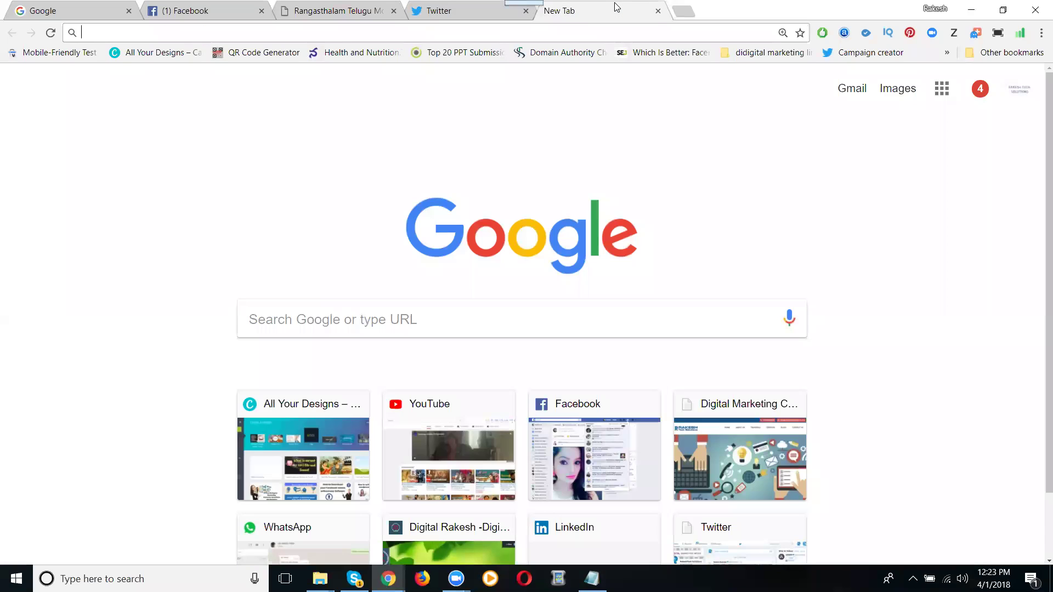
type("facebook.com")
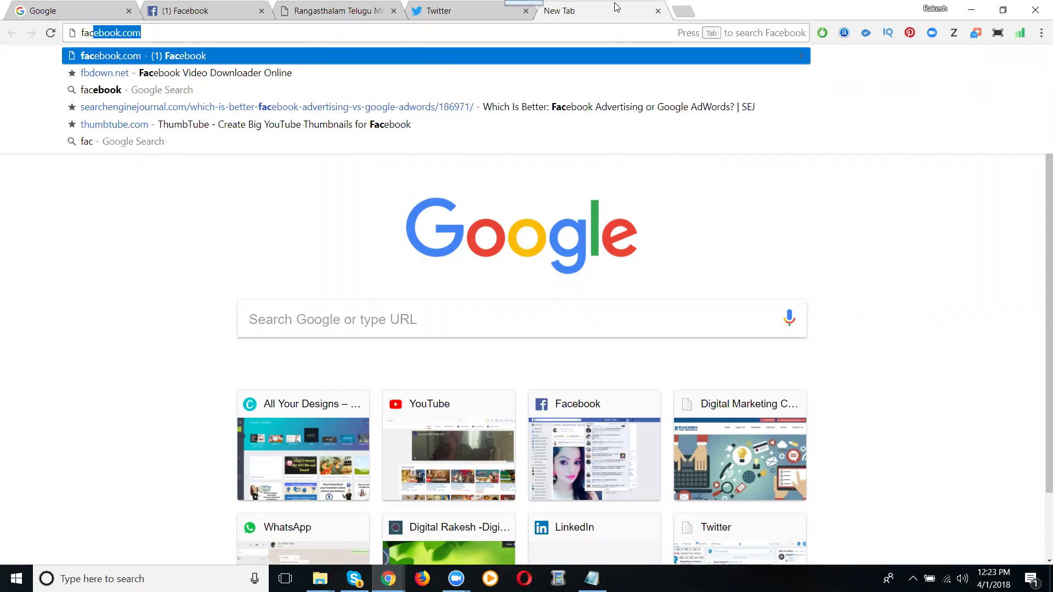
key("Right")
type("/twi")
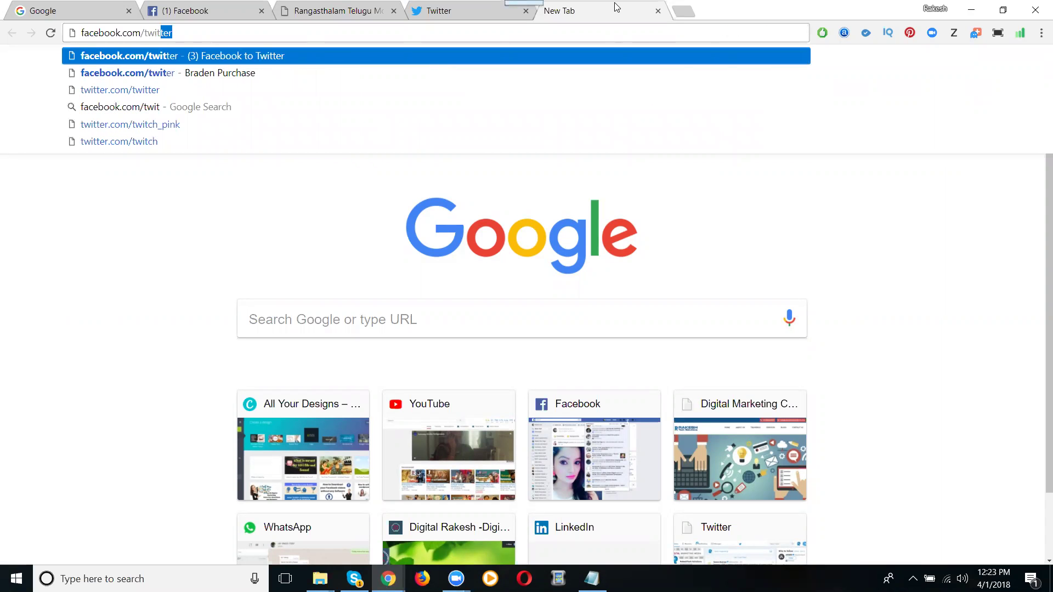
key("Right")
key("Return")
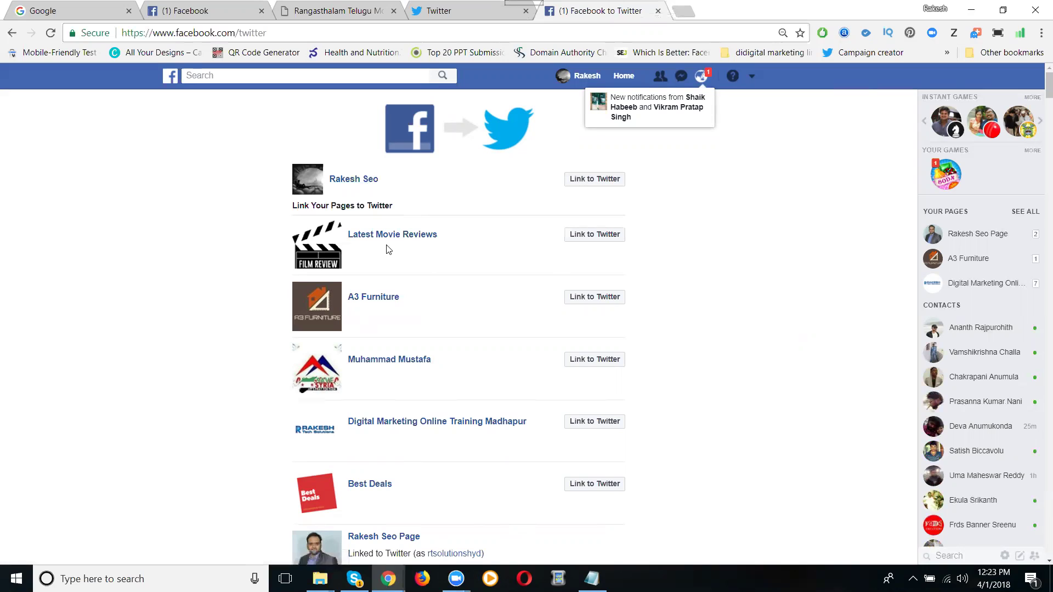
Check the signed-in Twitter profile, then choose Link to Twitter for the Latest Movie Reviews page
mouse_move(369, 240)
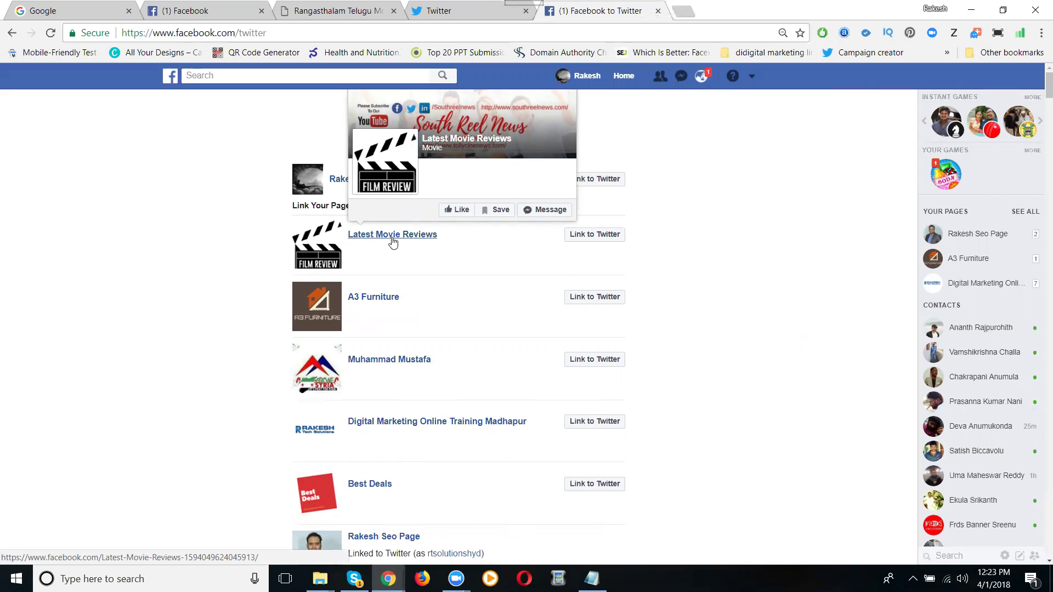
left_click(460, 9)
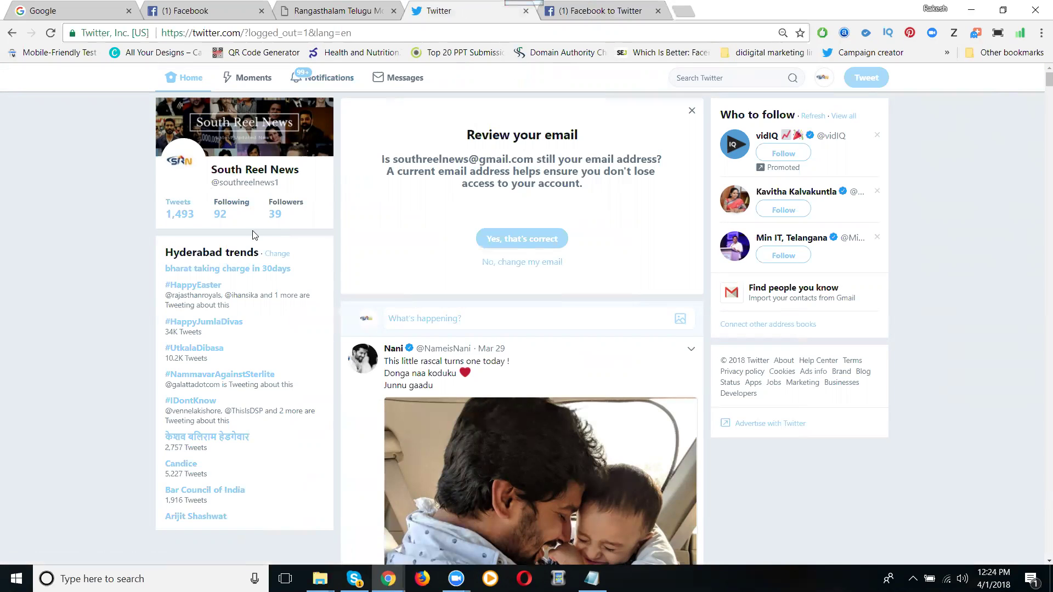
left_click(218, 100)
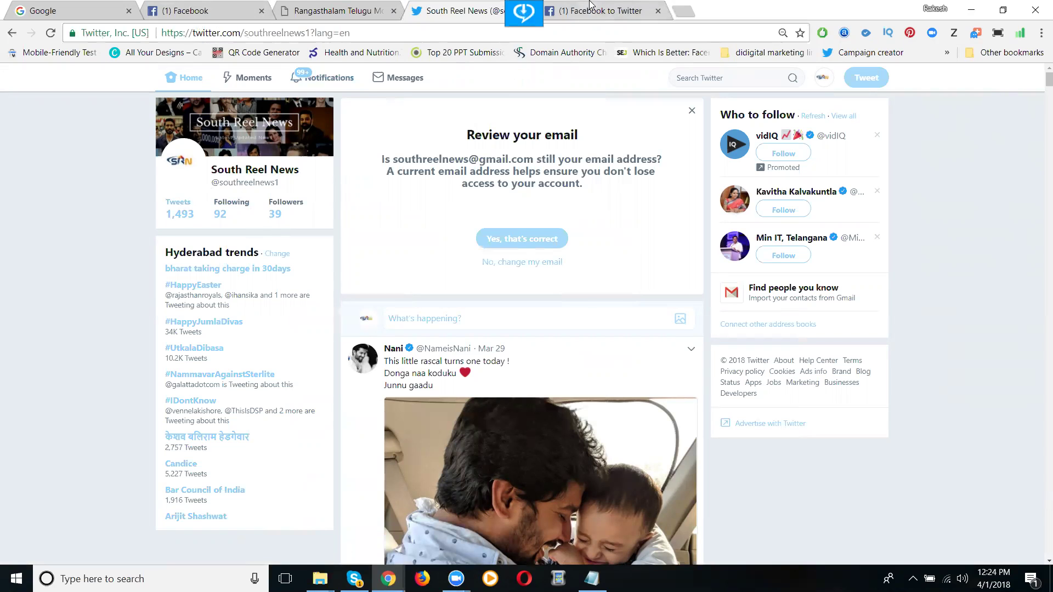
left_click(585, 17)
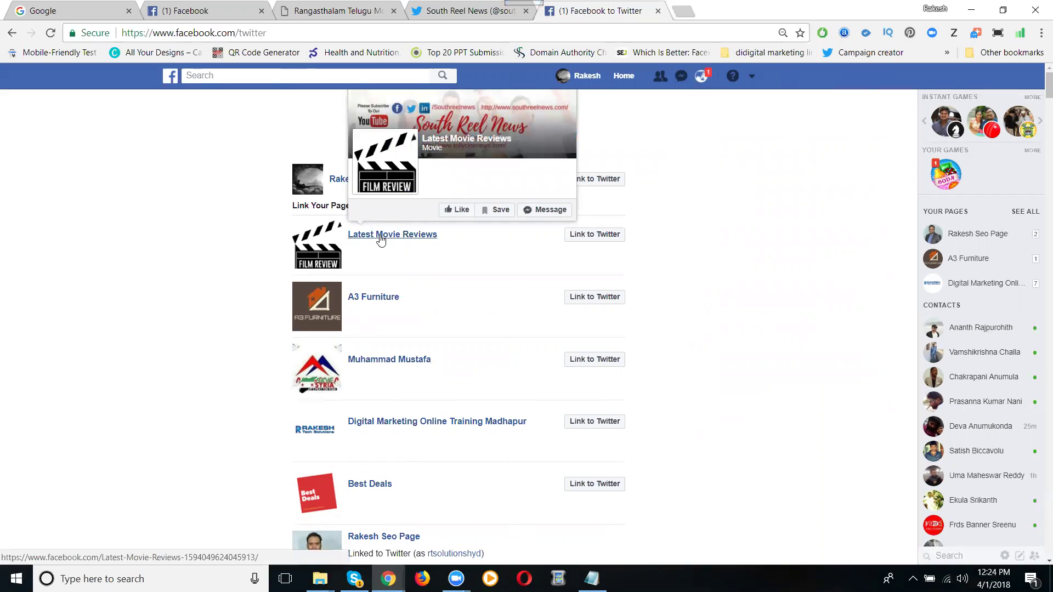
left_click(603, 239)
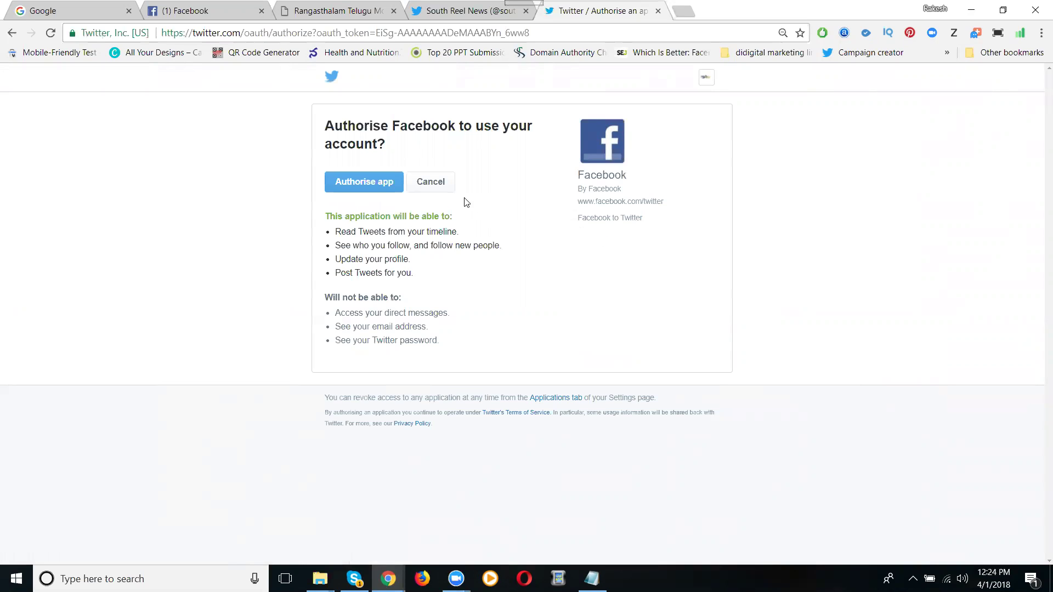
Authorise Facebook on Twitter and open the Latest Movie Reviews page in a new tab
left_click(375, 189)
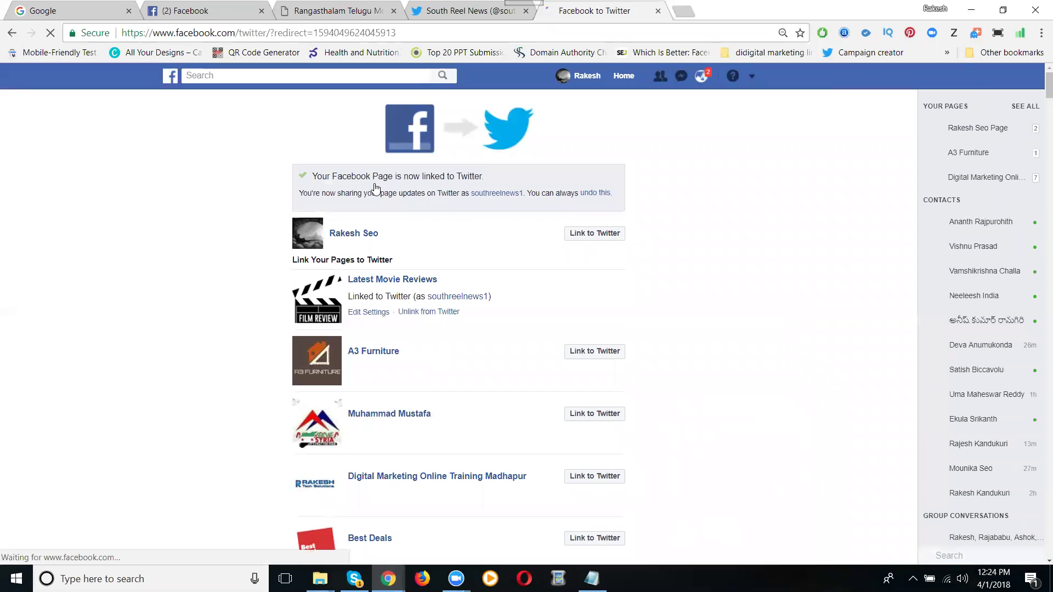
right_click(406, 281)
left_click(433, 291)
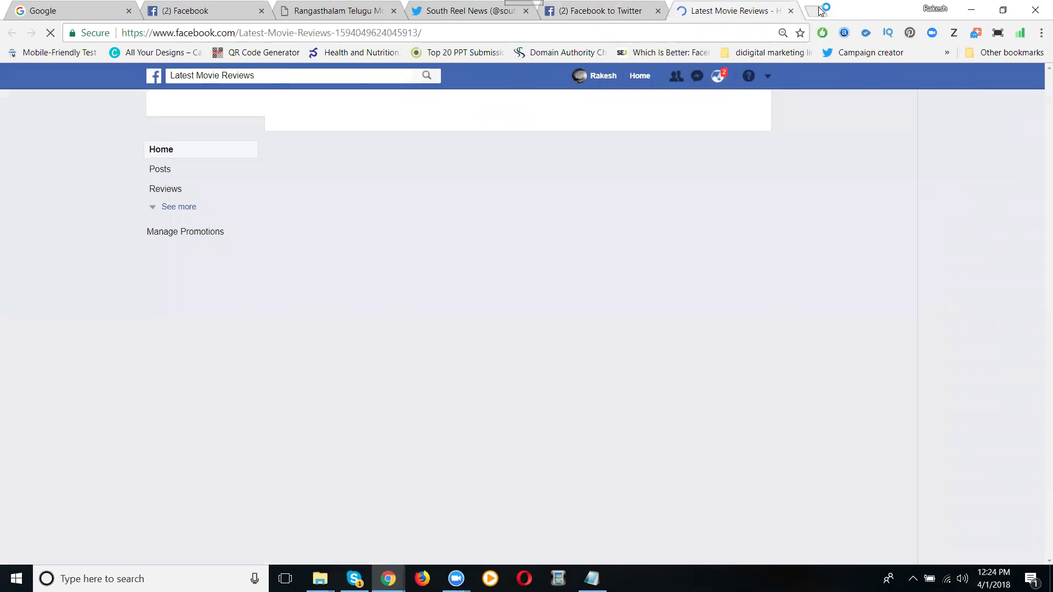
Search Google for 'movie revies', filter to Videos, and open the Rangasthalam Review result in a background tab
left_click(820, 11)
type("movi")
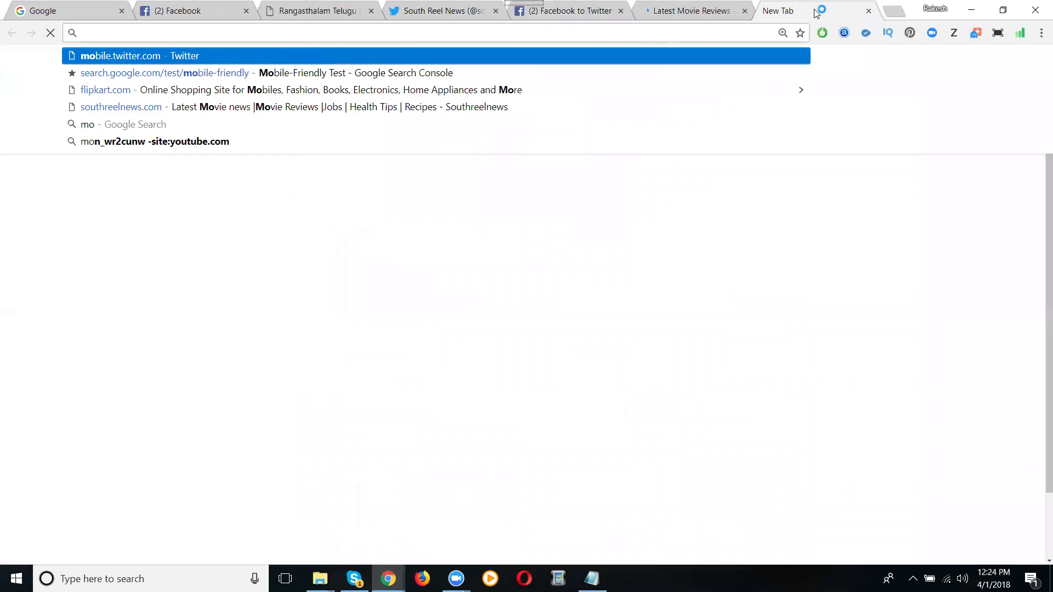
type("e revies")
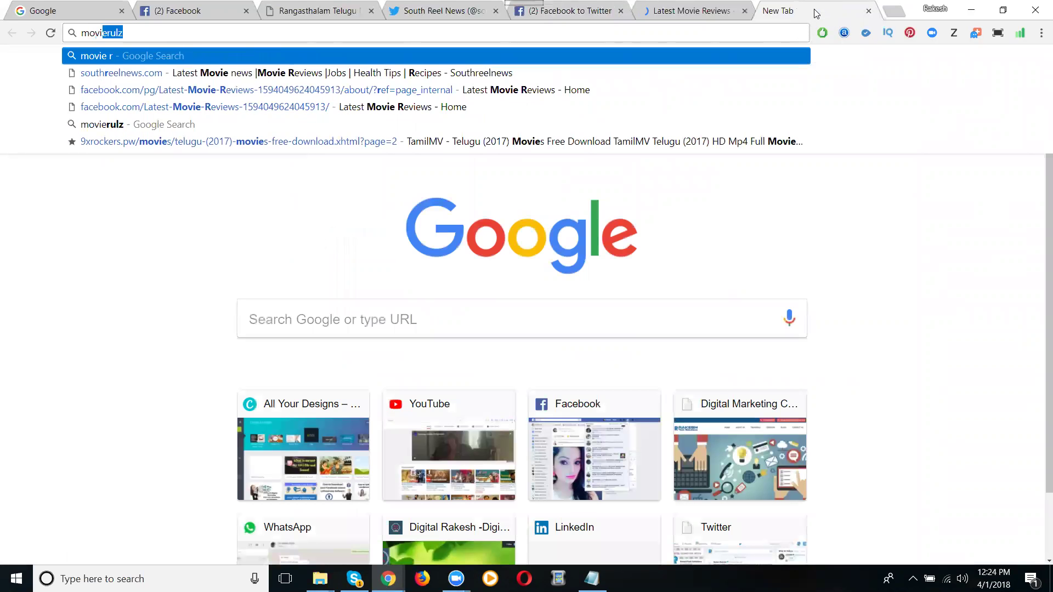
key("Return")
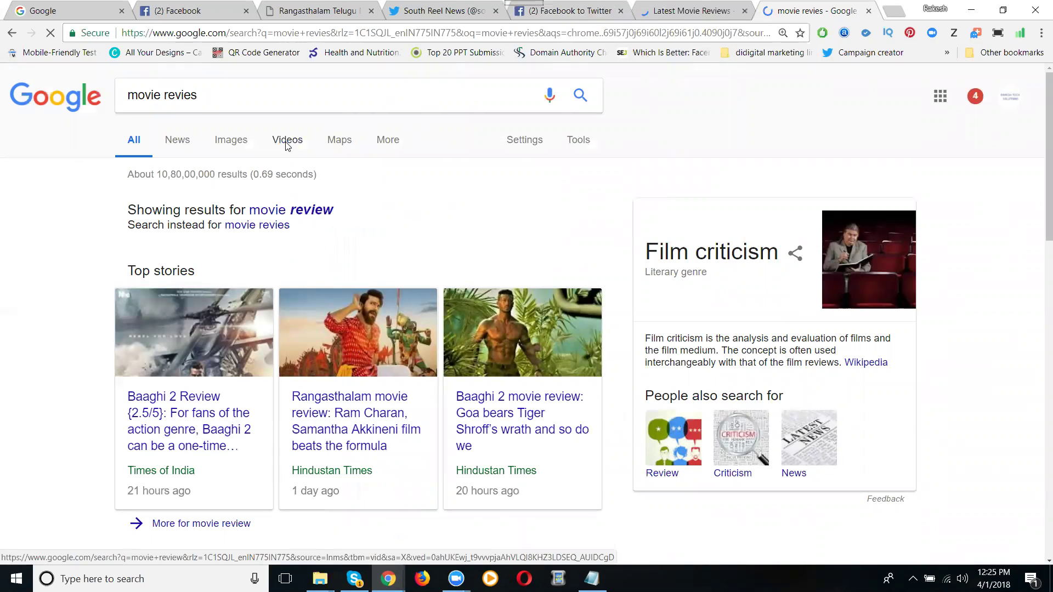
left_click(285, 141)
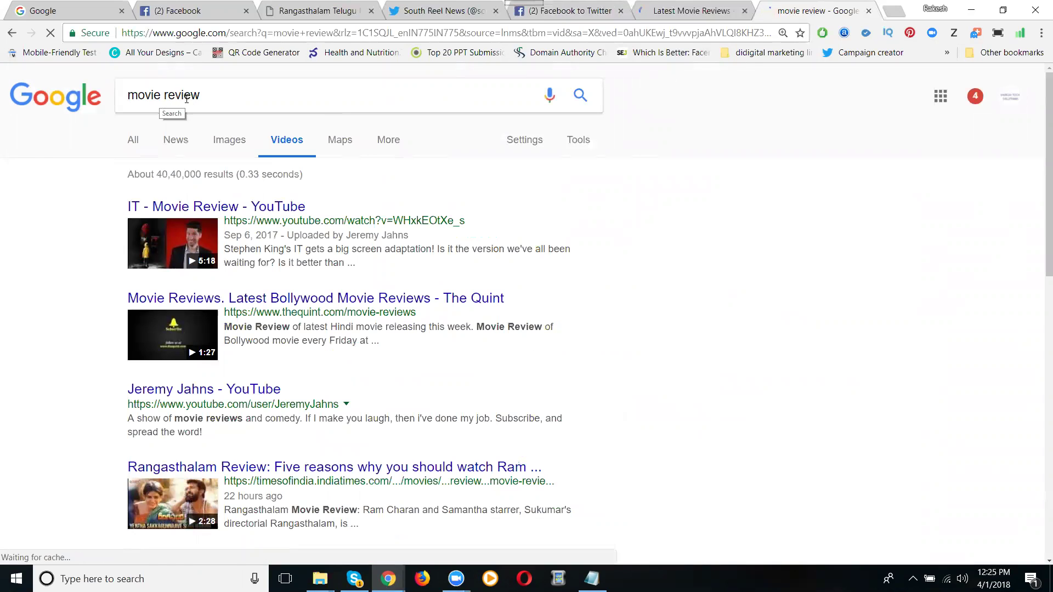
scroll(281, 195, "down", 3)
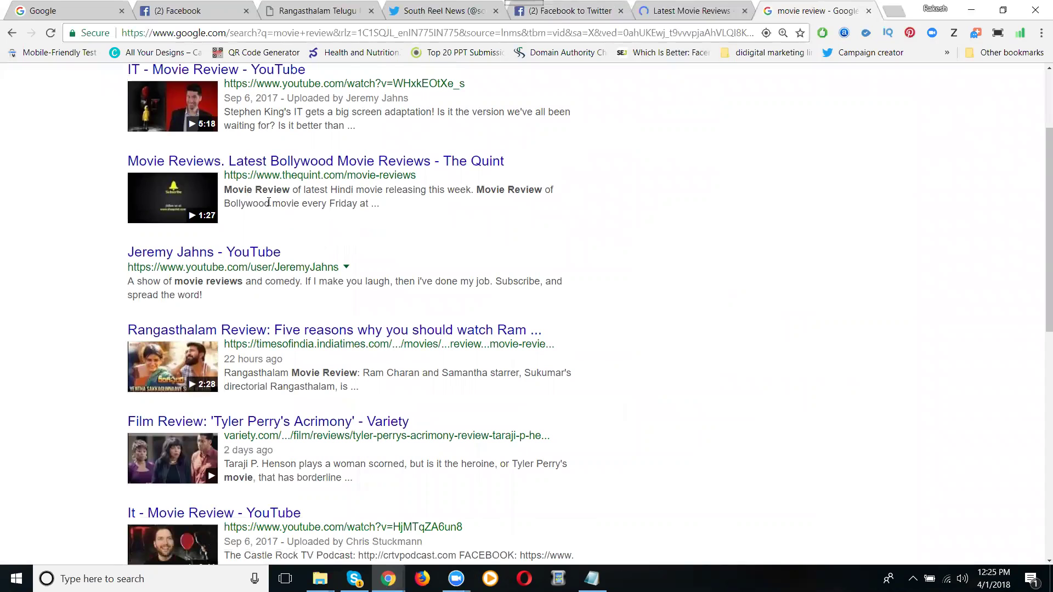
scroll(269, 203, "down", 5)
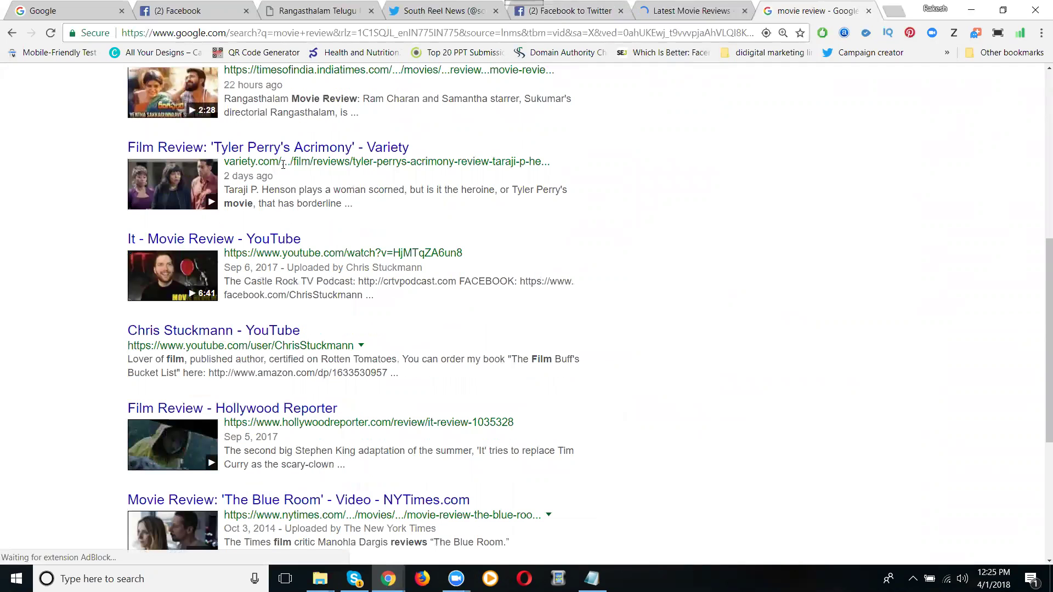
scroll(291, 181, "up", 3)
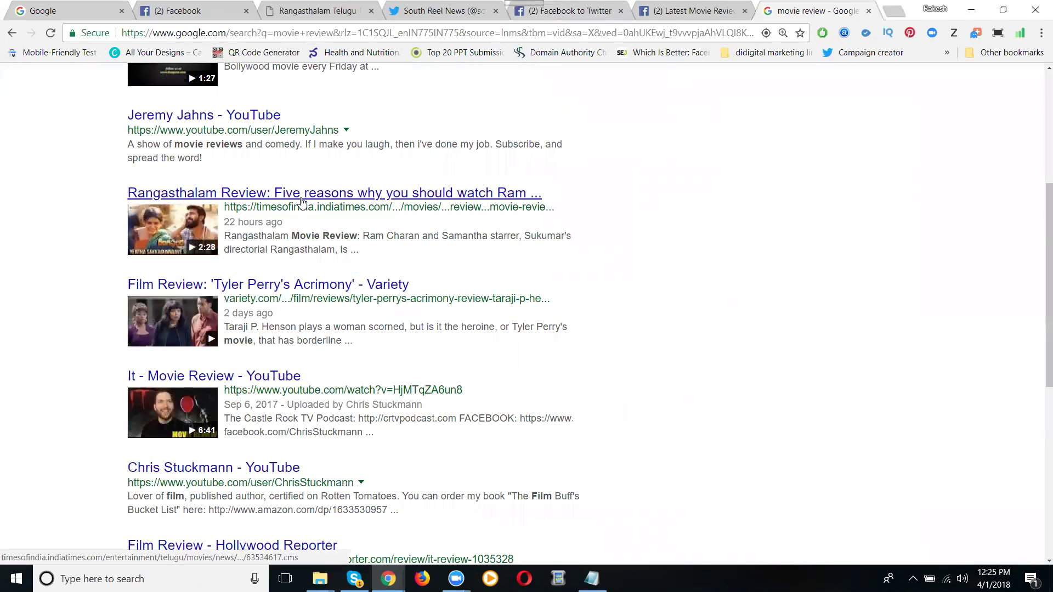
middle_click(301, 201)
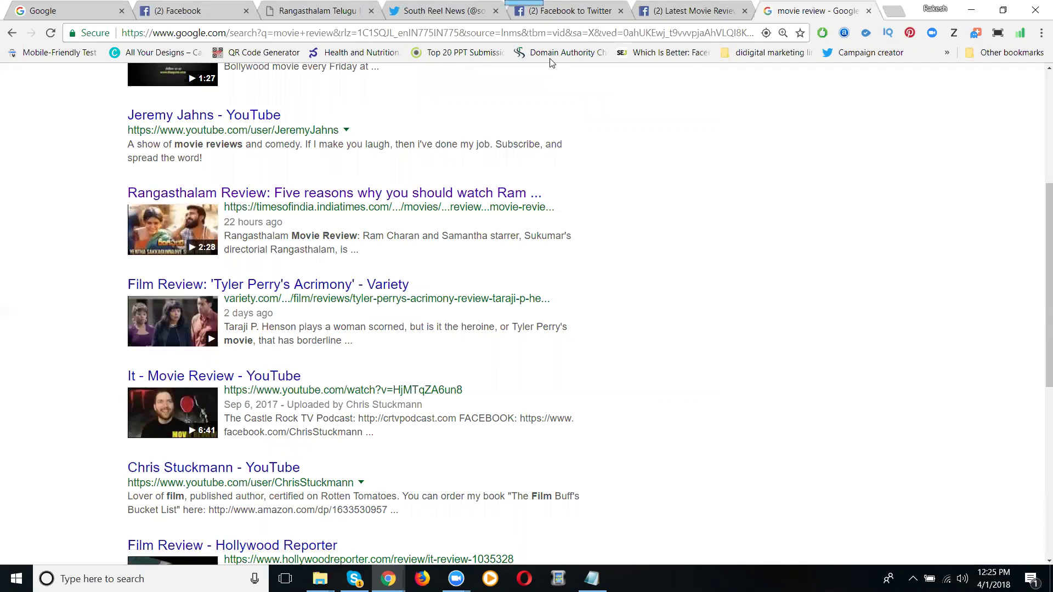
Publish a 'Movie Review' post with the pasted Rangasthalam article link on Latest Movie Reviews
left_click(657, 12)
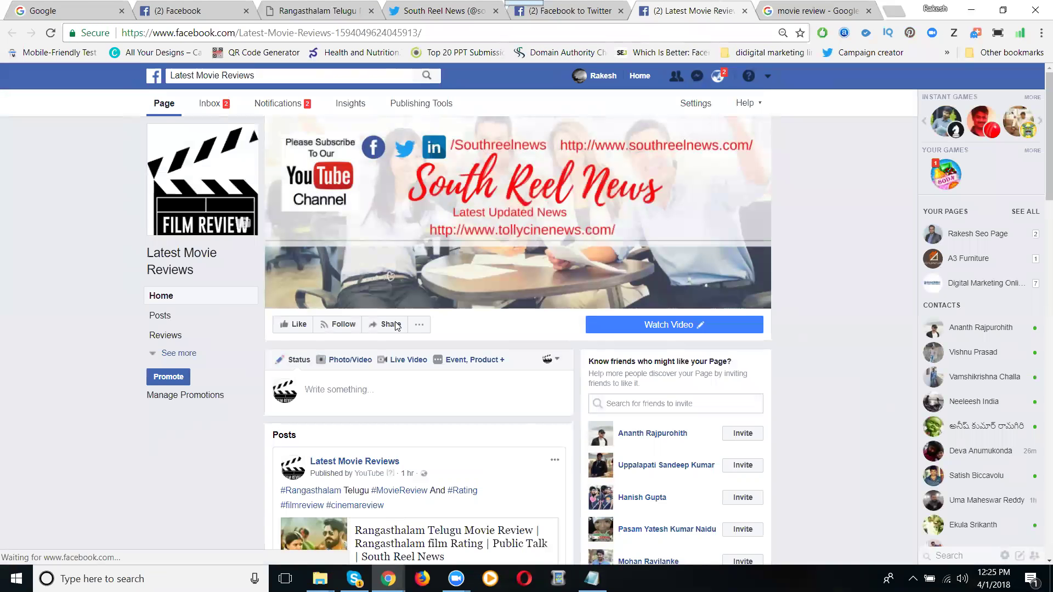
left_click(368, 388)
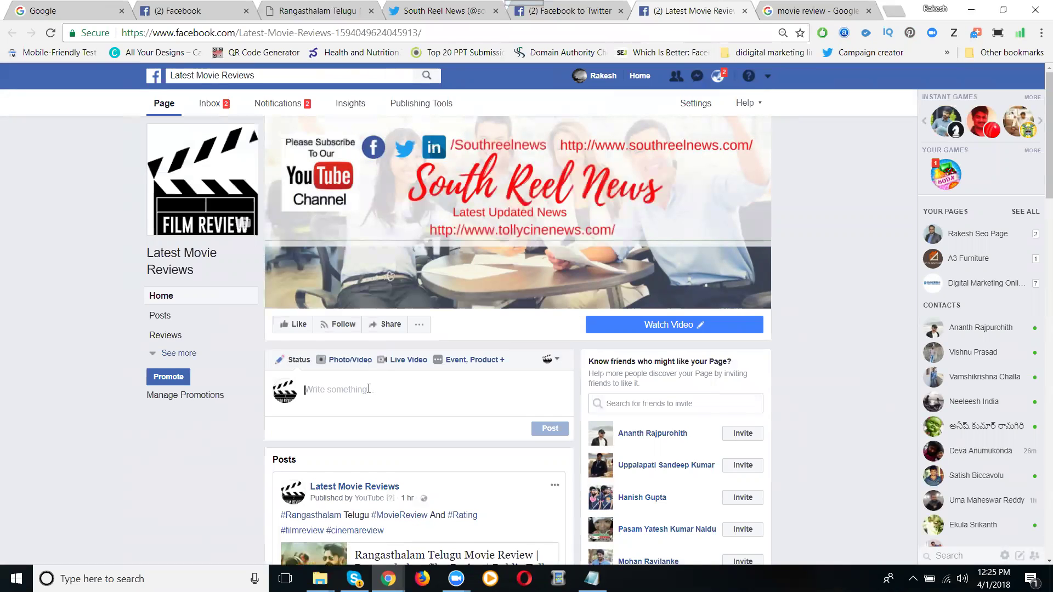
type("charan-and-samantha-starrer-rangasthalam-movie-review/articleshow/63534617.cms")
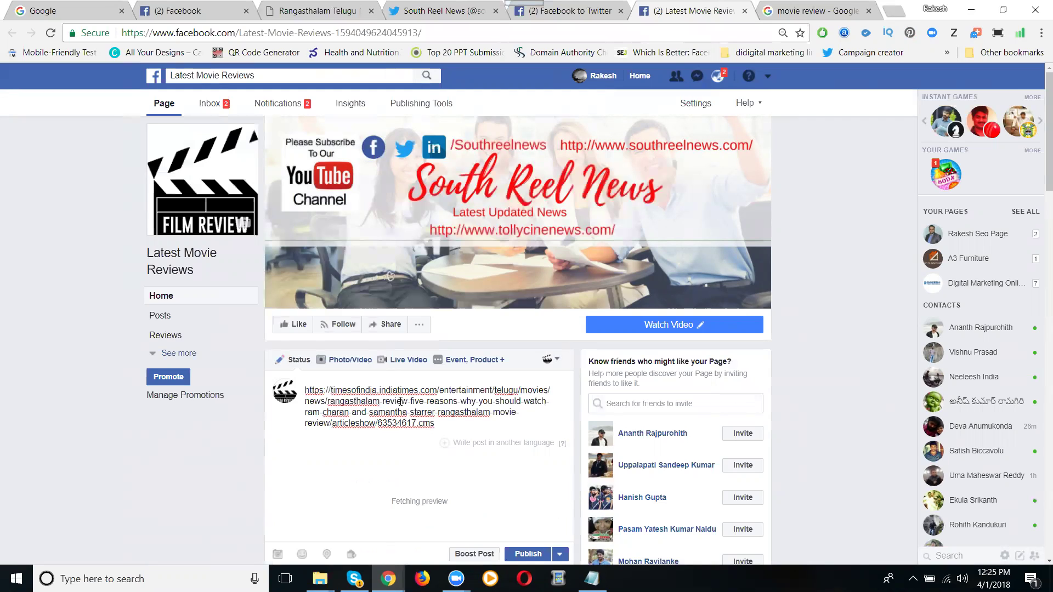
type("Movi")
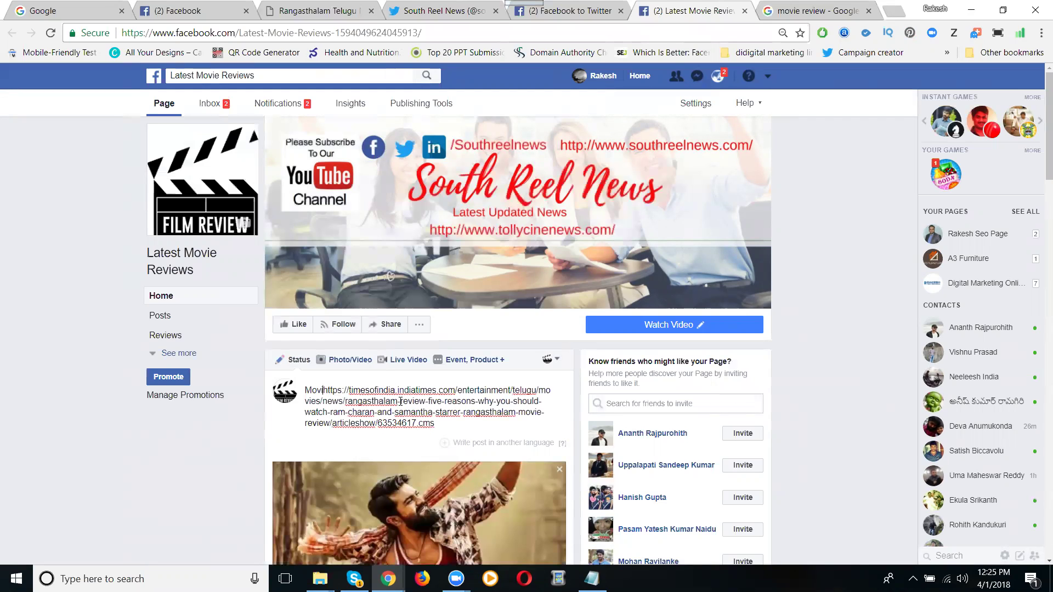
type("e Review")
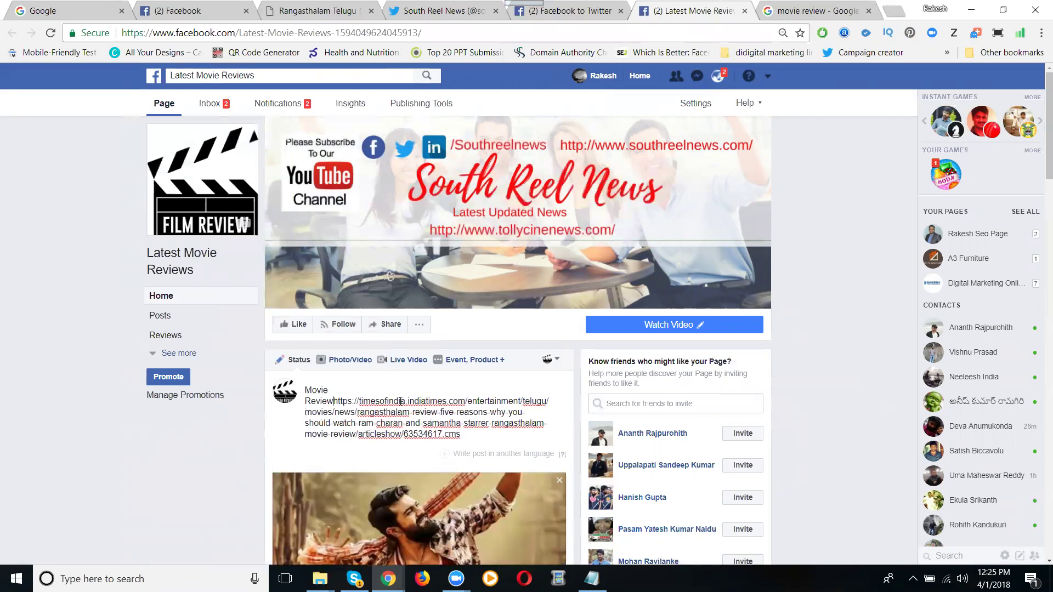
key("Return")
key("Return")
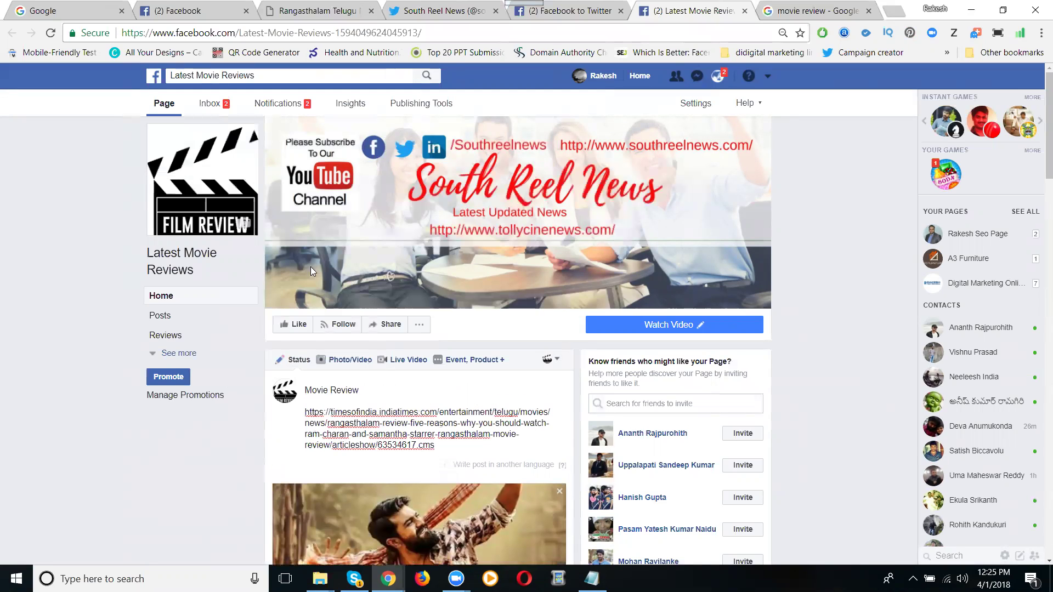
scroll(313, 268, "down", 4)
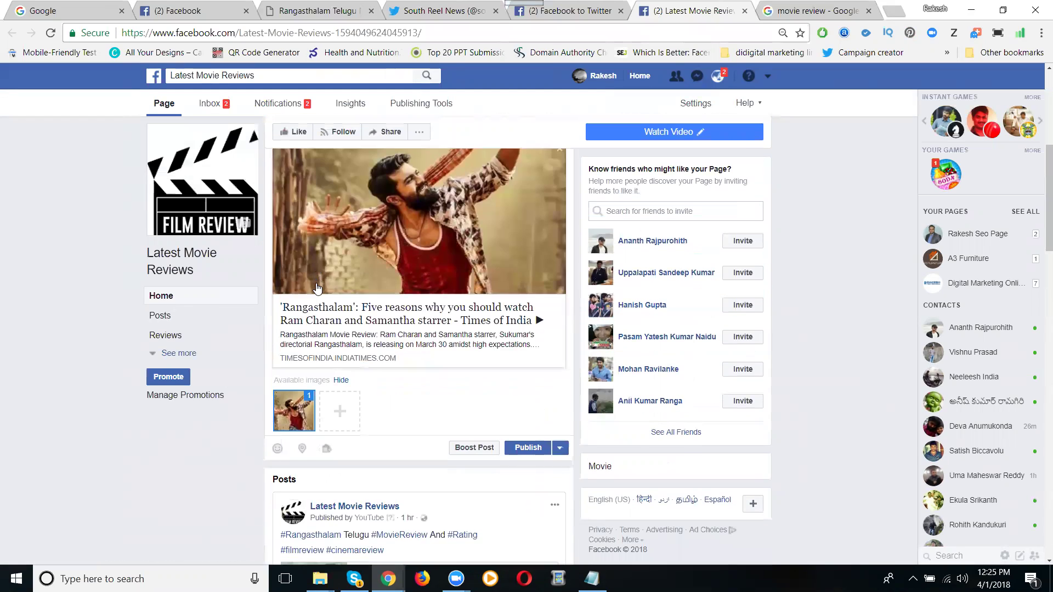
scroll(317, 284, "down", 1)
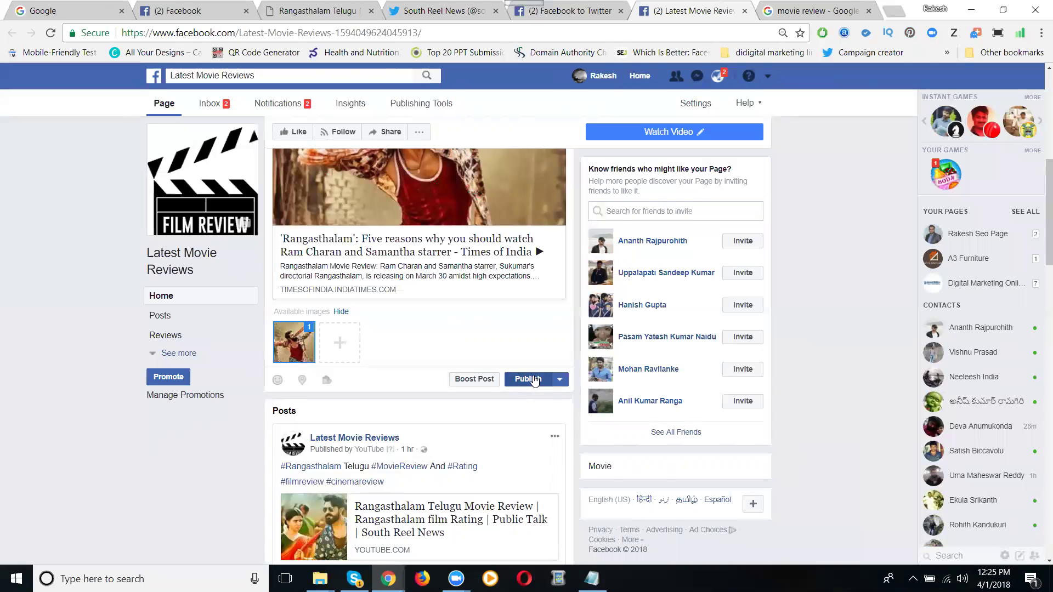
left_click(534, 380)
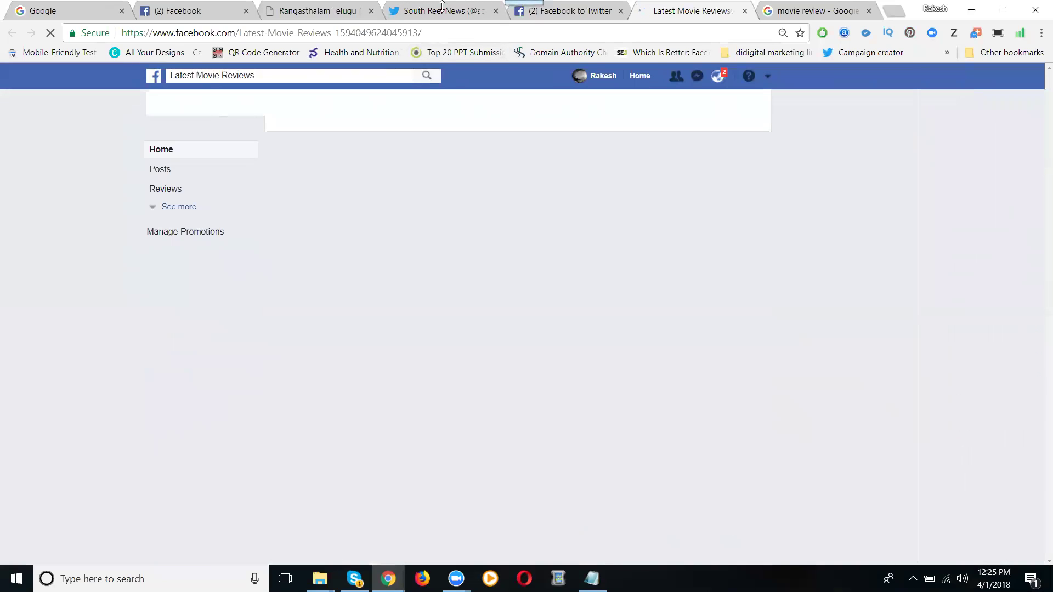
Reload South Reel News on Twitter to confirm the Movie Review tweet, then copy the Rangasthalam page URL
left_click(415, 12)
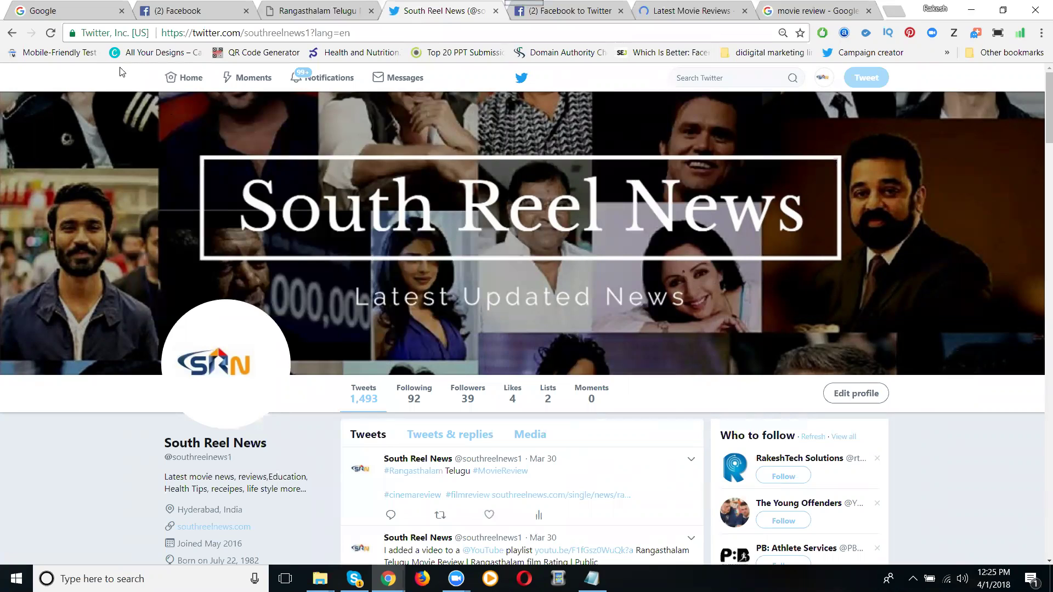
left_click(51, 34)
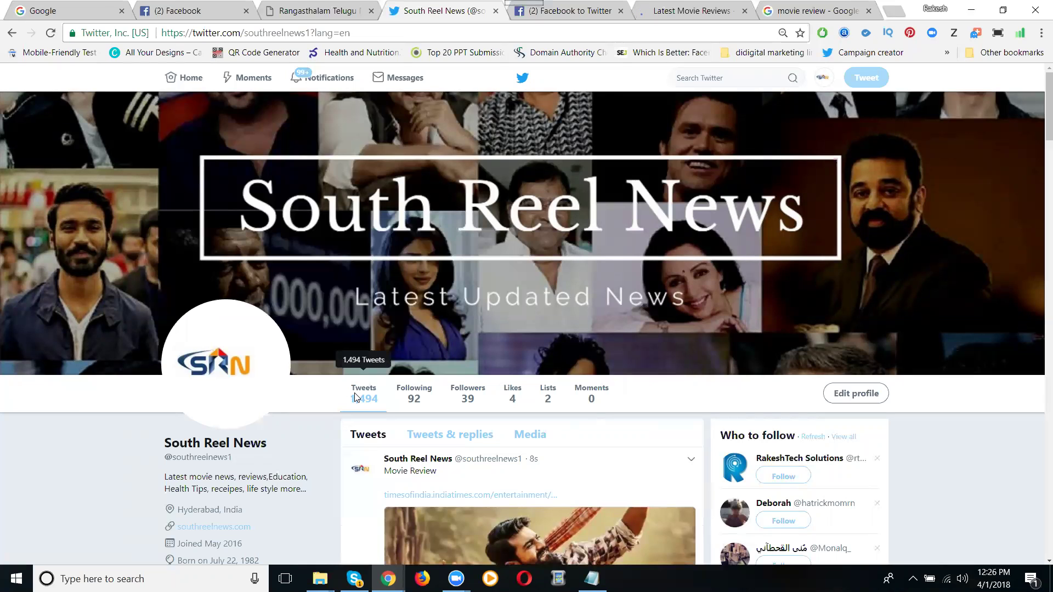
scroll(525, 406, "down", 5)
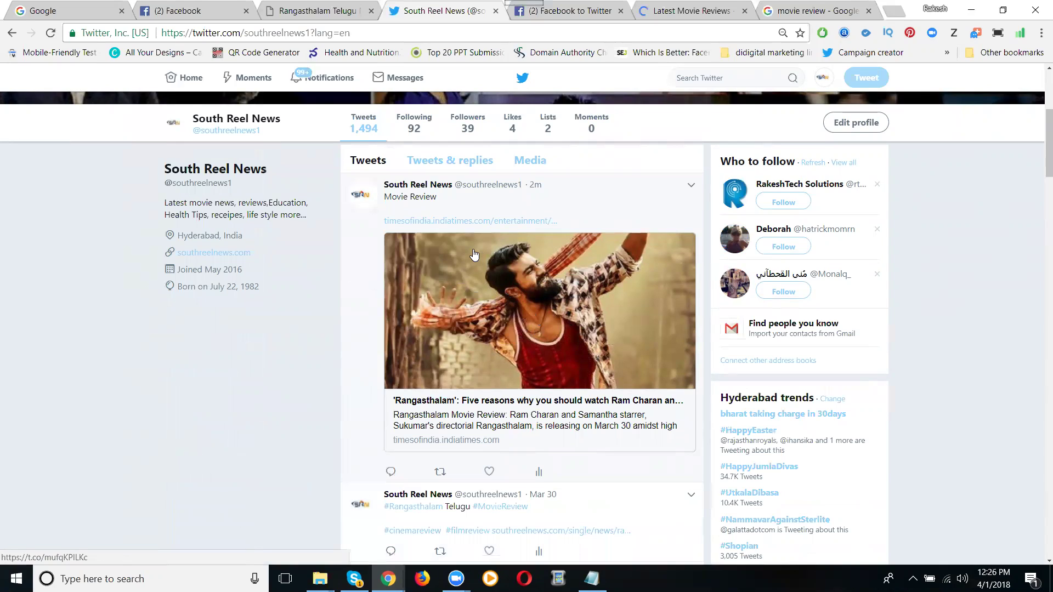
left_click(274, 10)
left_click(263, 34)
key("ctrl+c")
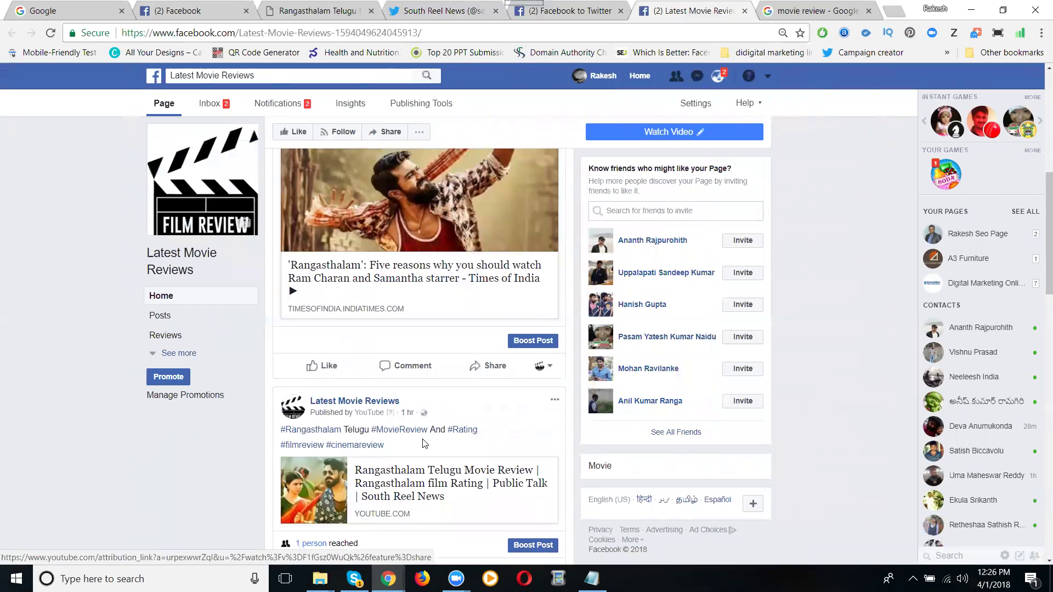
Start a new page post and attach the 'Rangasthalam movie Review' image
scroll(423, 442, "up", 2)
scroll(423, 442, "up", 2)
left_click(370, 387)
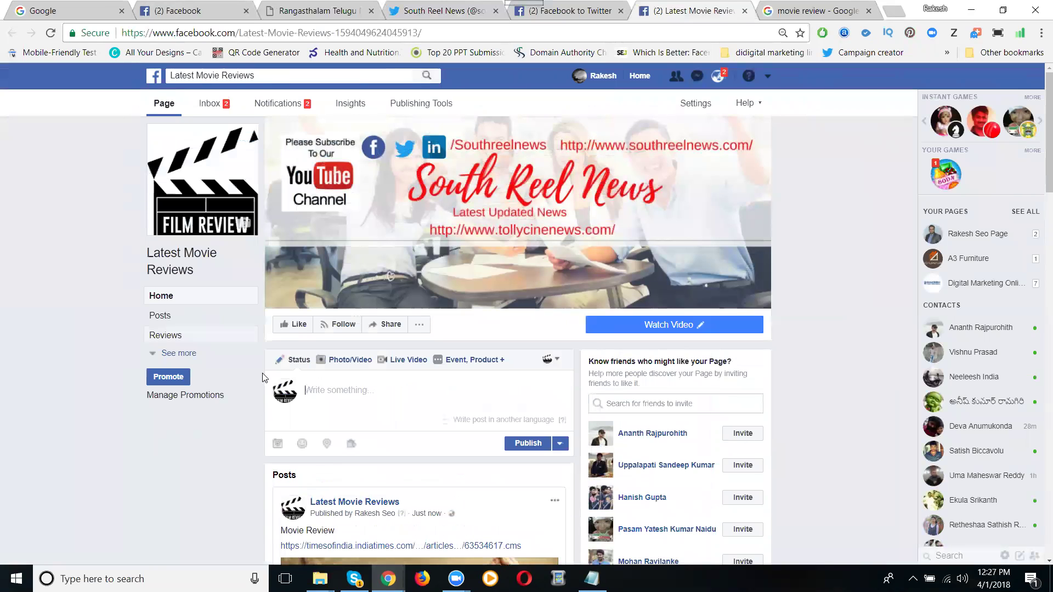
left_click(277, 444)
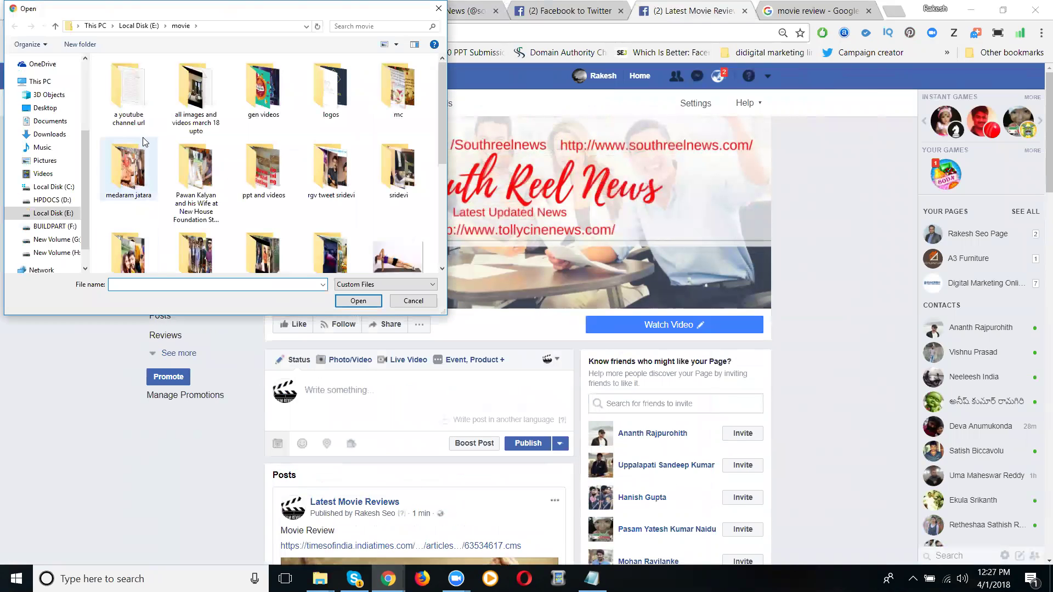
scroll(204, 155, "down", 3)
left_click(144, 237)
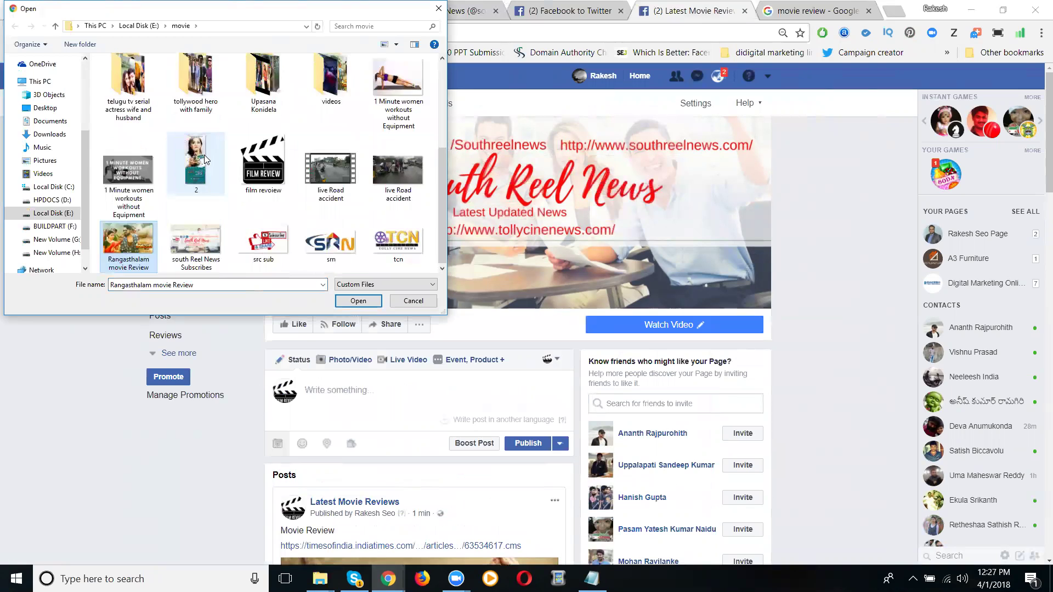
double_click(142, 239)
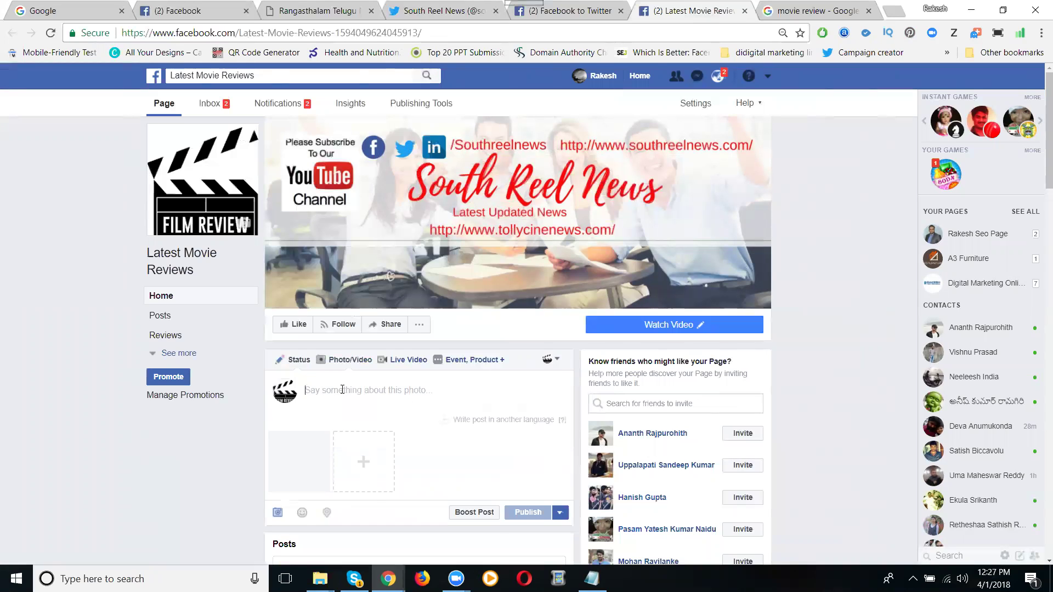
Caption the photo '#moviereview -' followed by the pasted review link and publish it
type("#mov")
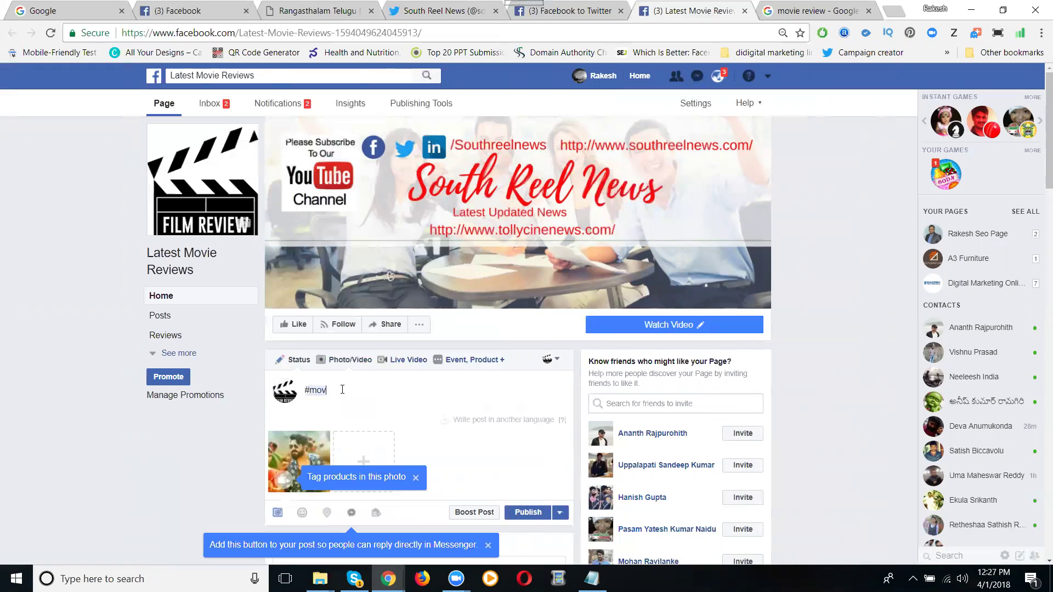
type("ierevie")
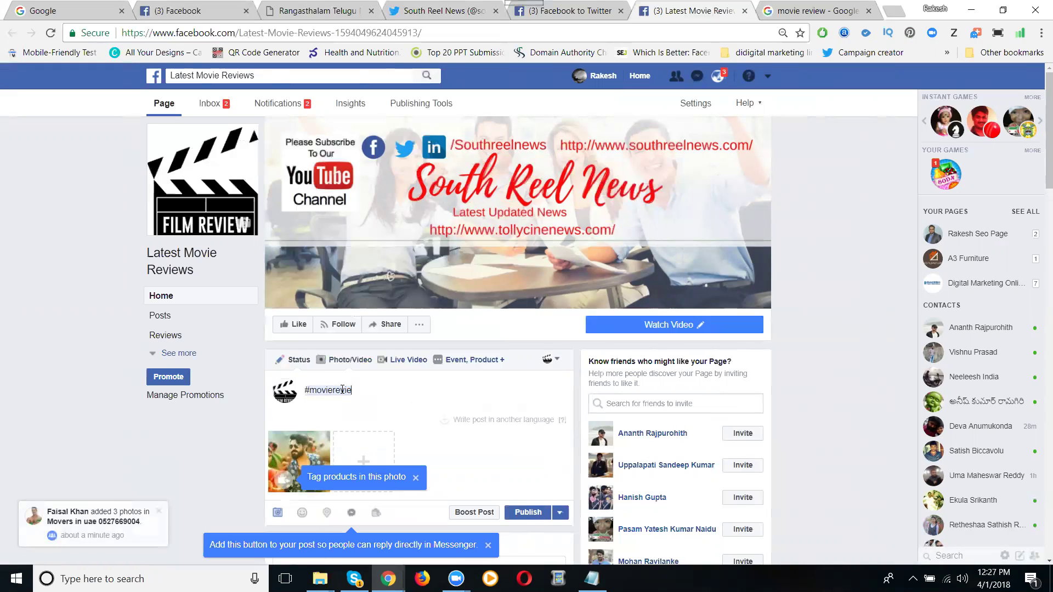
type("w -")
key("ctrl+v")
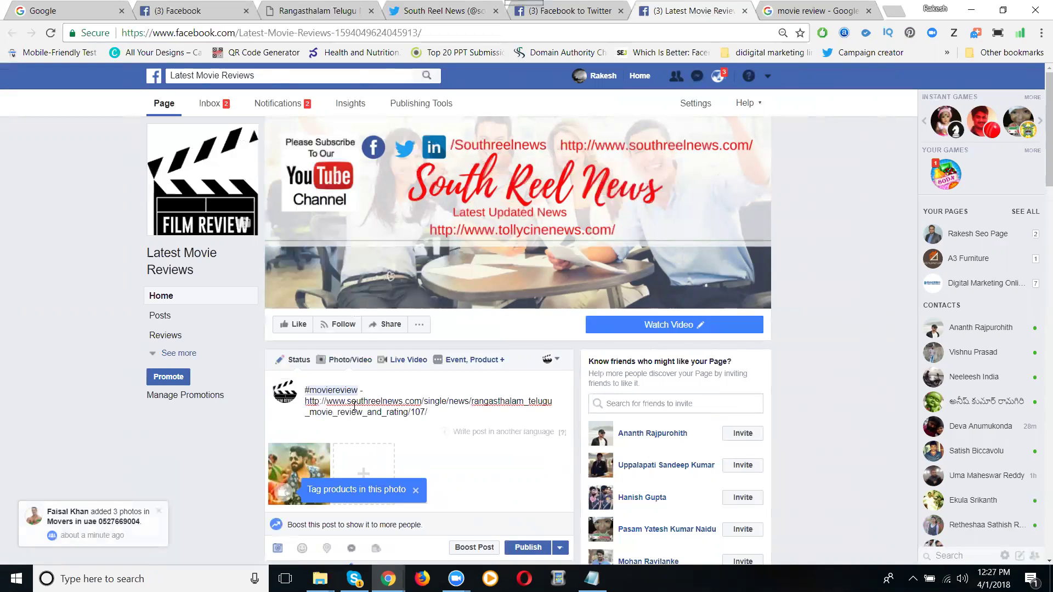
scroll(364, 333, "down", 1)
scroll(364, 333, "down", 4)
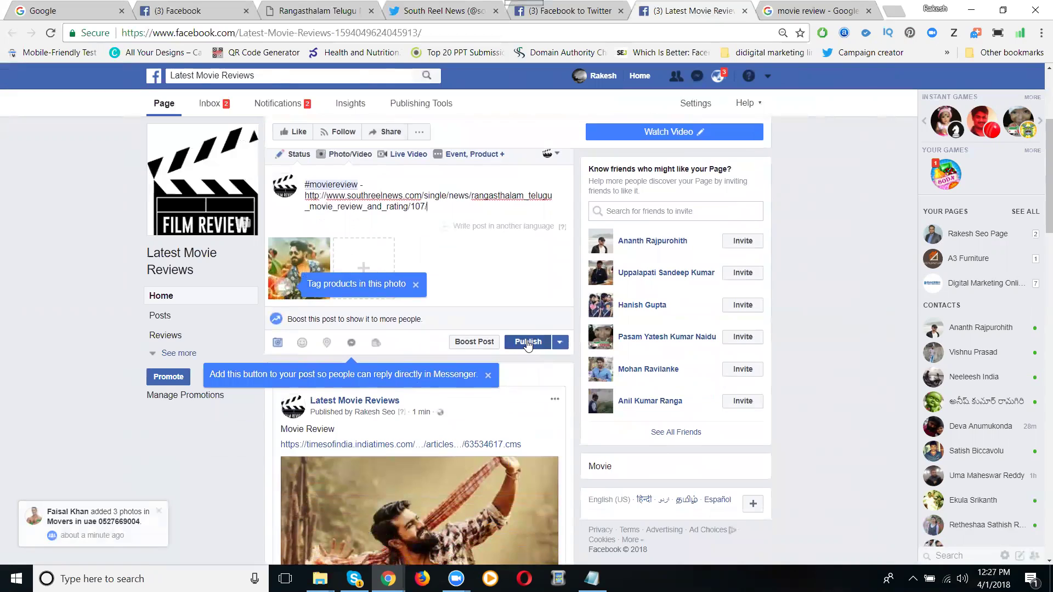
left_click(528, 343)
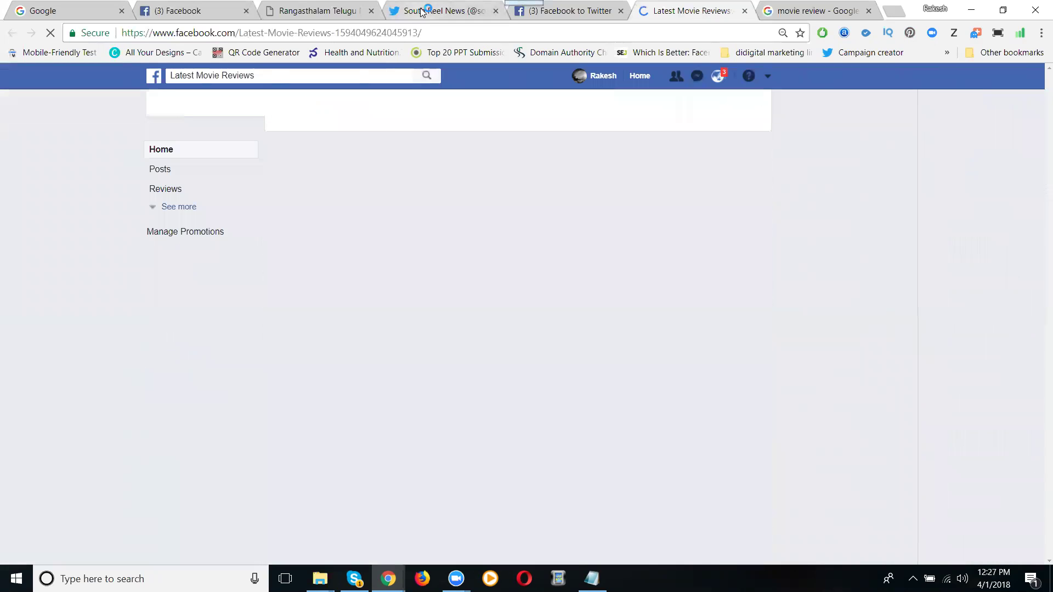
Reload the South Reel News Twitter profile, compare with the Facebook post, and find no photo tweet
left_click(422, 12)
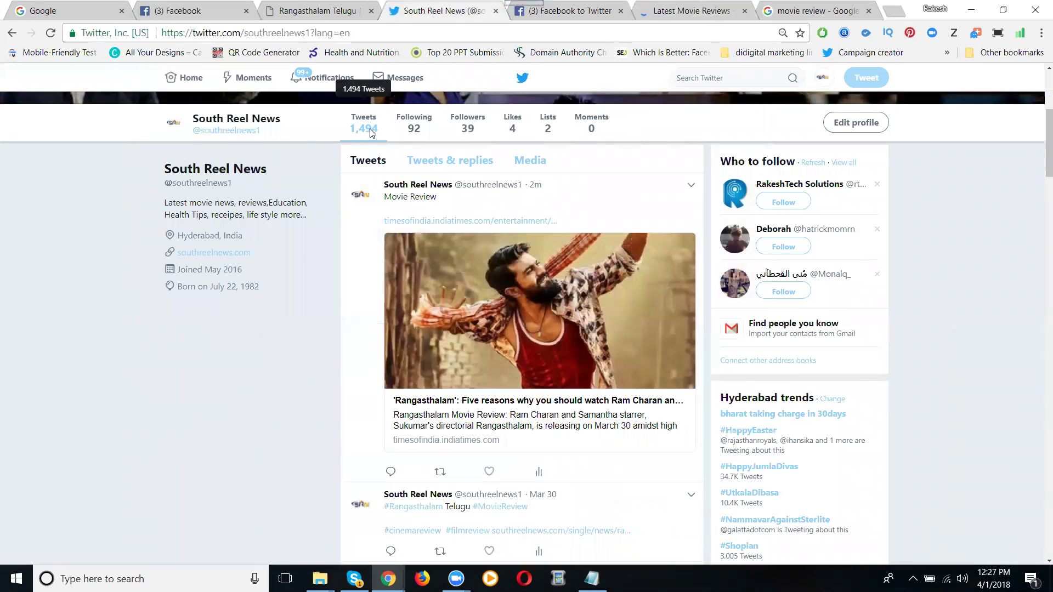
left_click(53, 34)
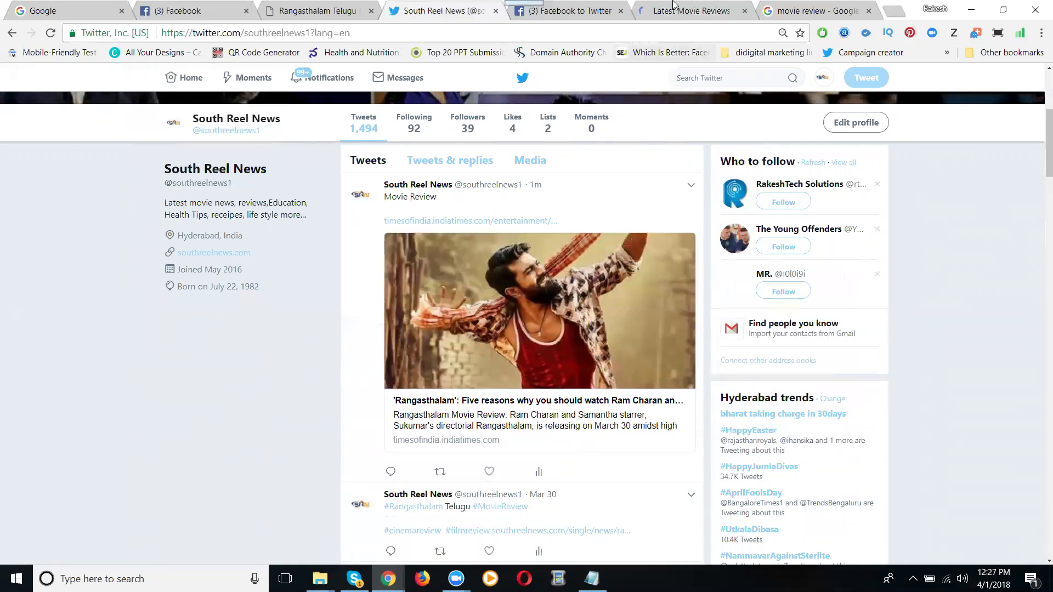
left_click(688, 10)
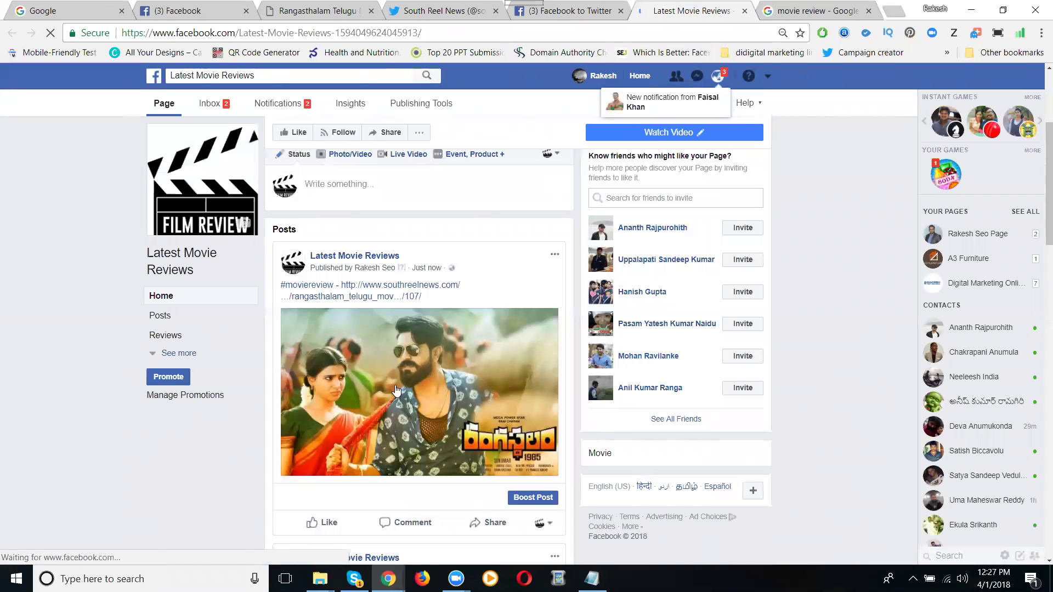
left_click(422, 11)
left_click(55, 33)
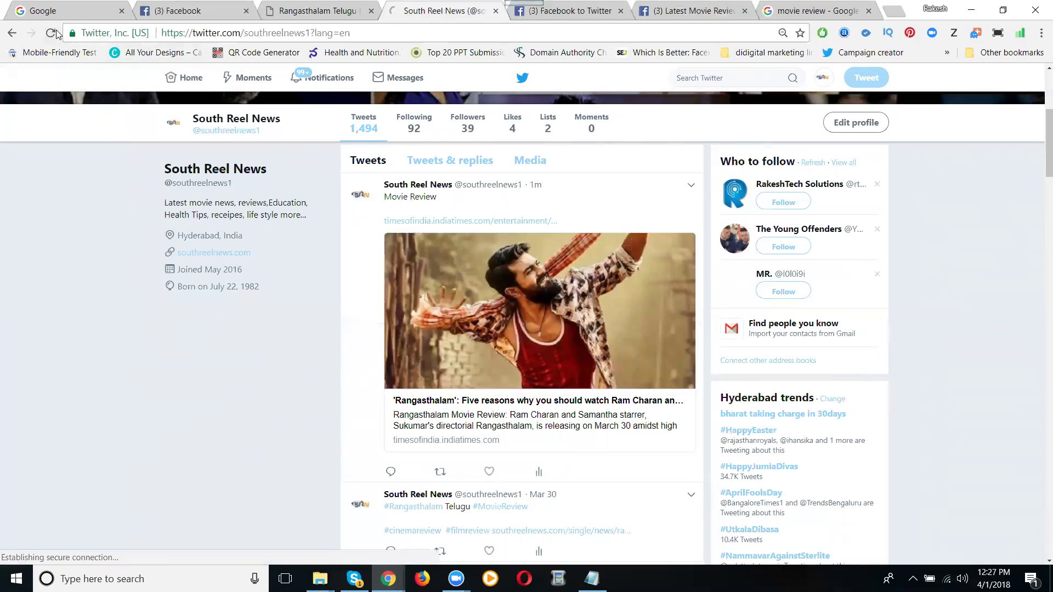